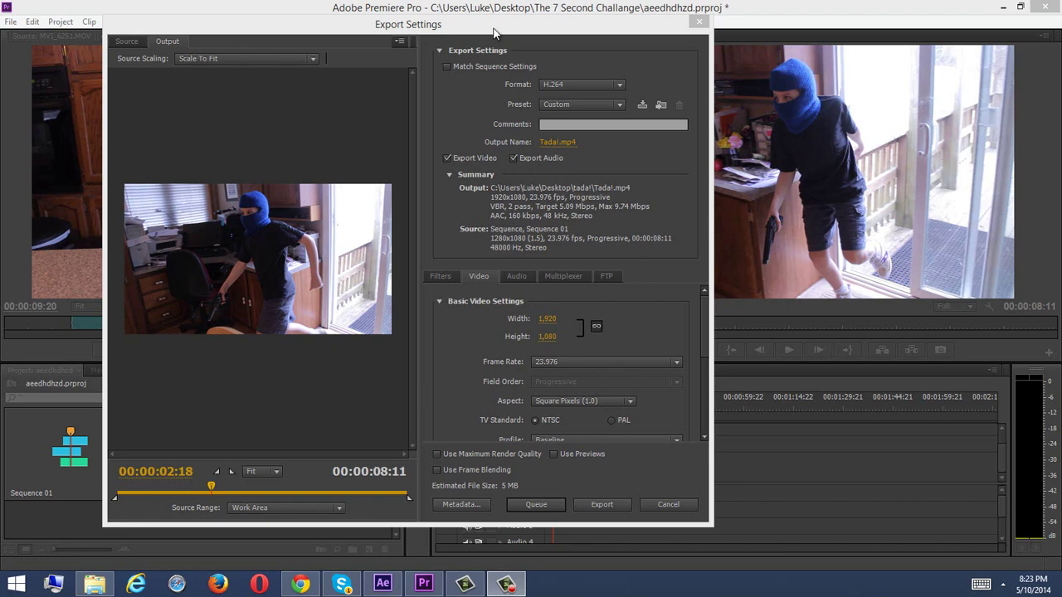
Keep H.264 as the format and apply the Android Tablet - 1080p 23.976 preset.
left_click_drag(493, 32, 529, 37)
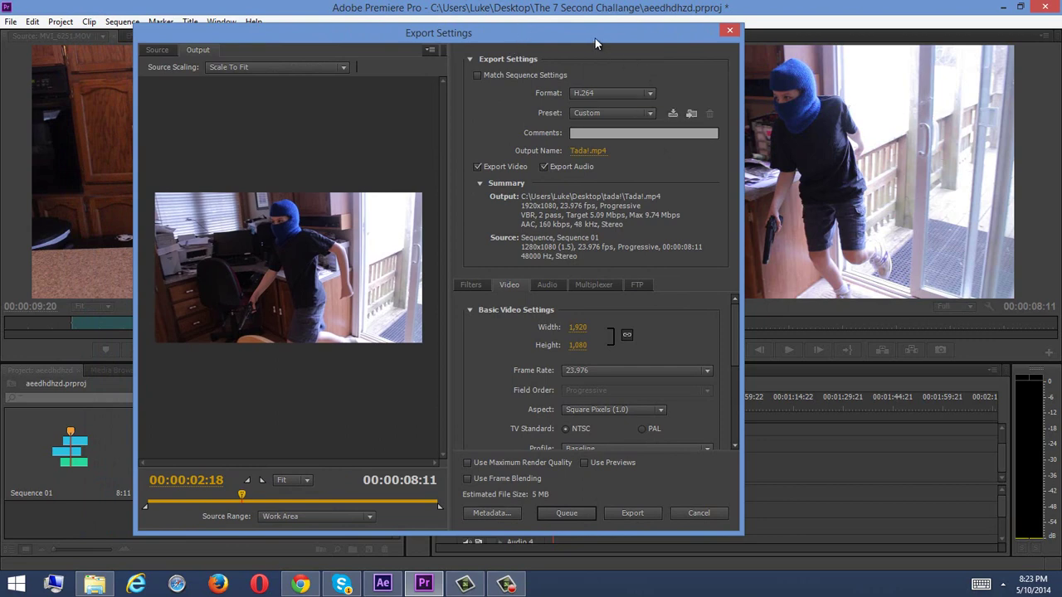
left_click_drag(595, 39, 521, 31)
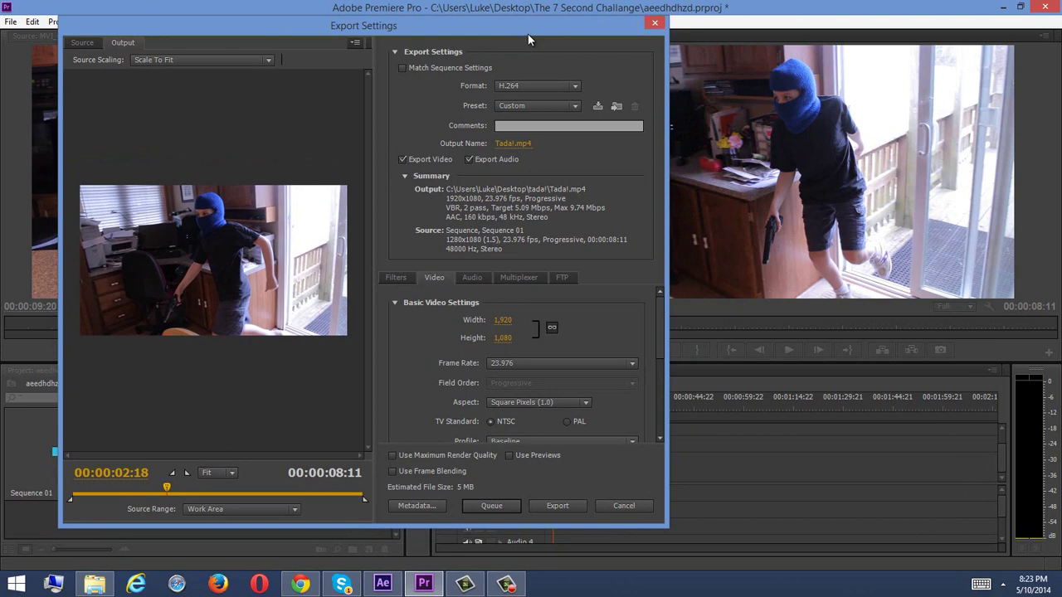
mouse_move(527, 34)
left_mouse_down()
mouse_move(505, 26)
mouse_move(532, 29)
left_mouse_up()
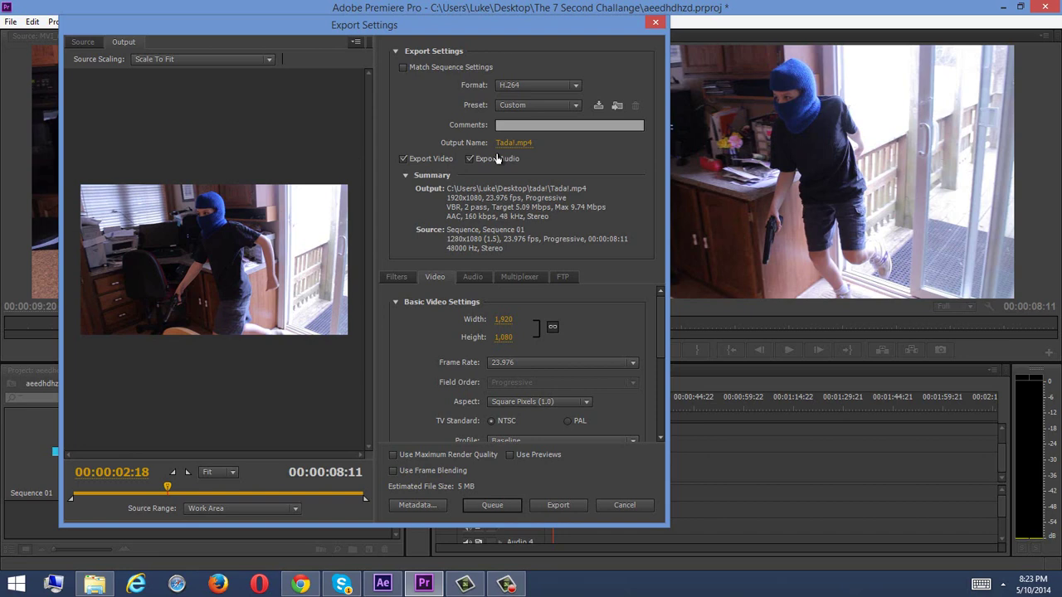
left_click(549, 86)
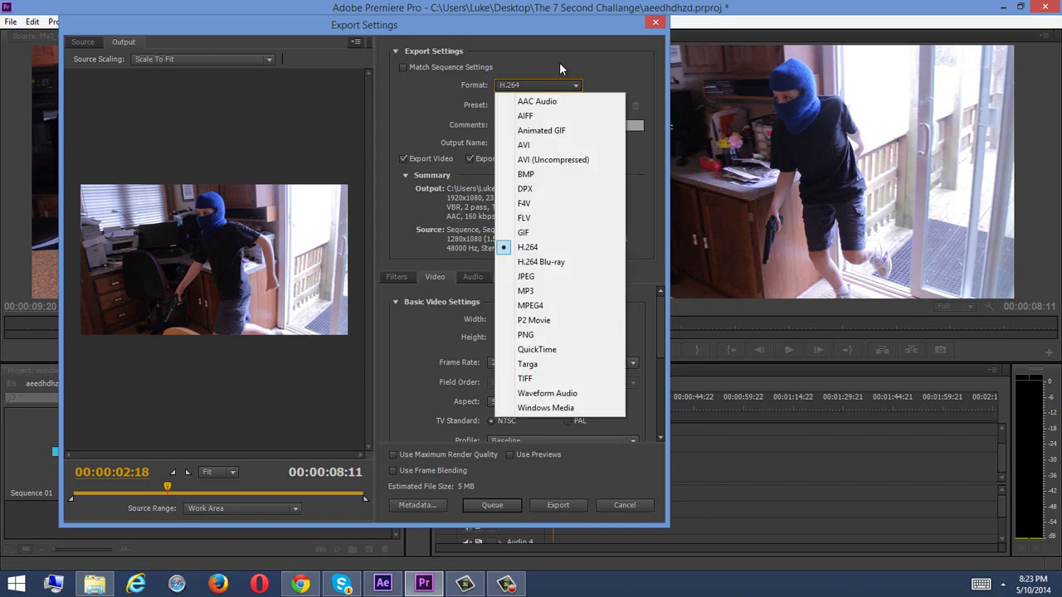
left_click(559, 62)
left_click(513, 83)
left_click(535, 248)
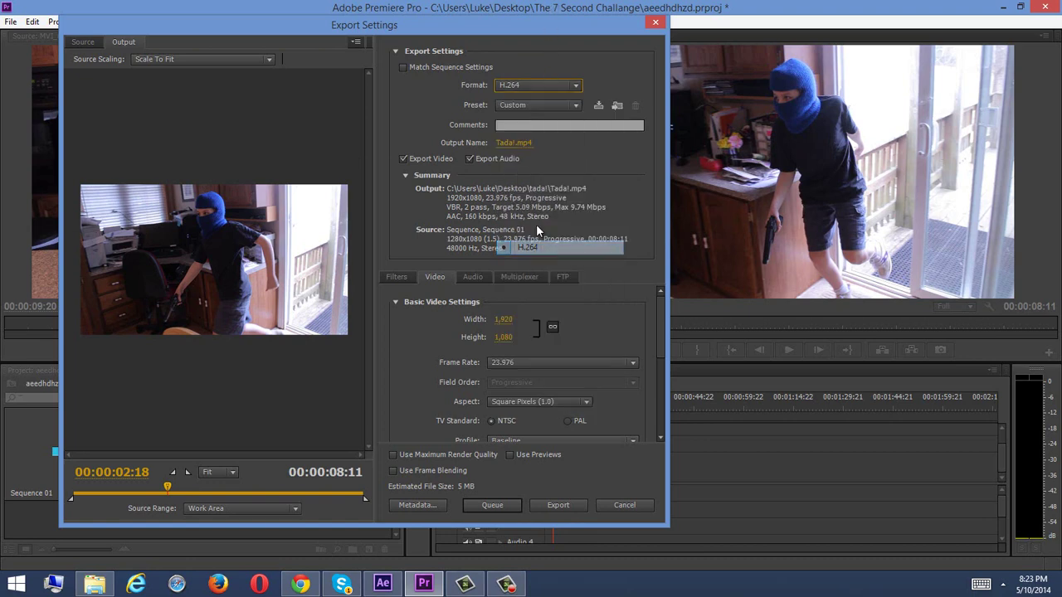
left_click(516, 107)
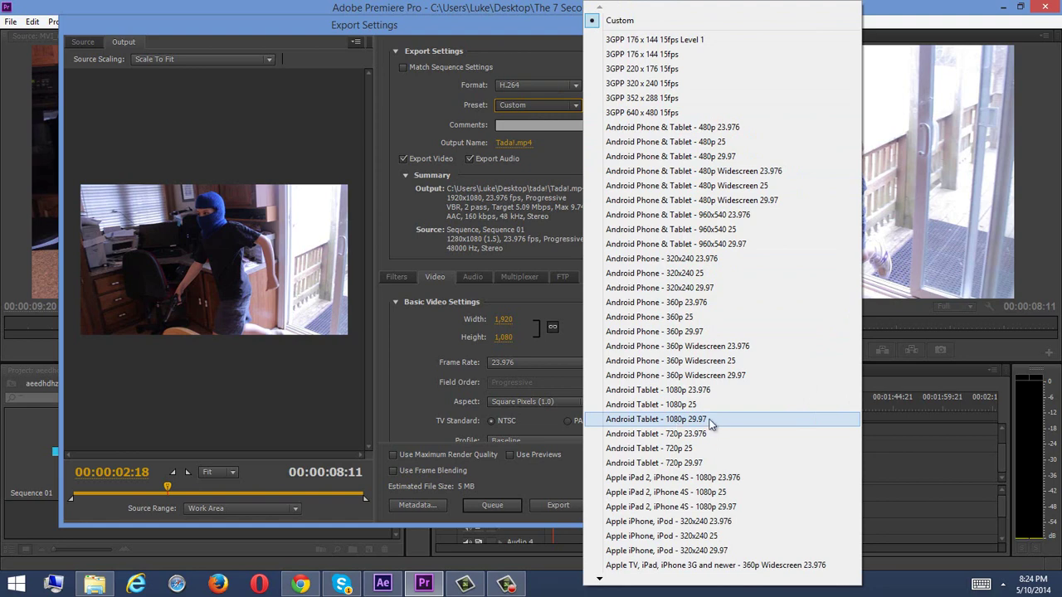
left_click(709, 389)
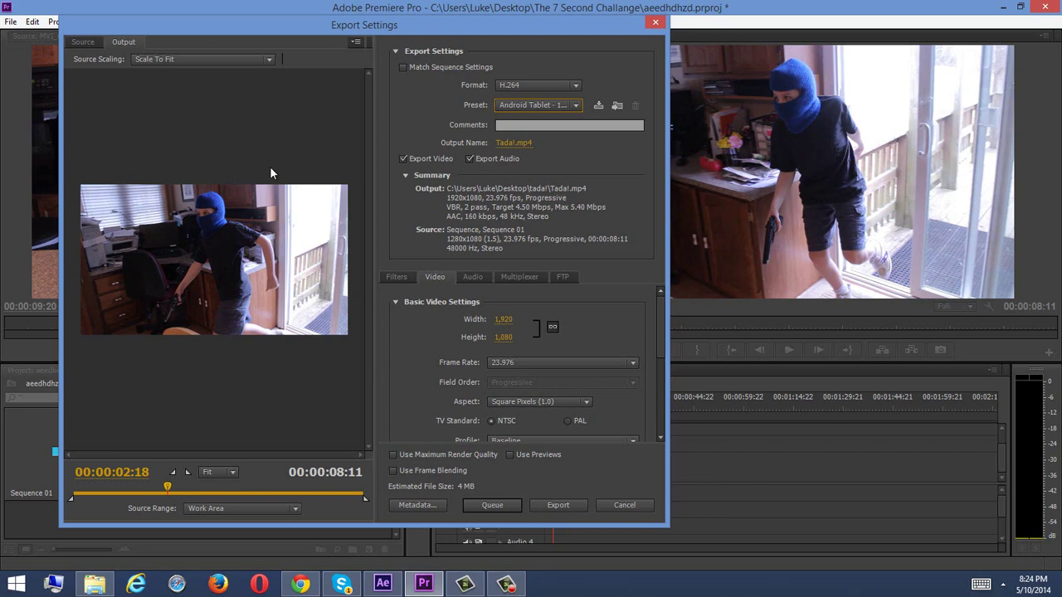
Dismiss the invalid frame size errors and set the export width back to 1920 for 1920x1080.
left_click_drag(504, 323, 655, 315)
left_click(490, 297)
left_click_drag(501, 319, 606, 312)
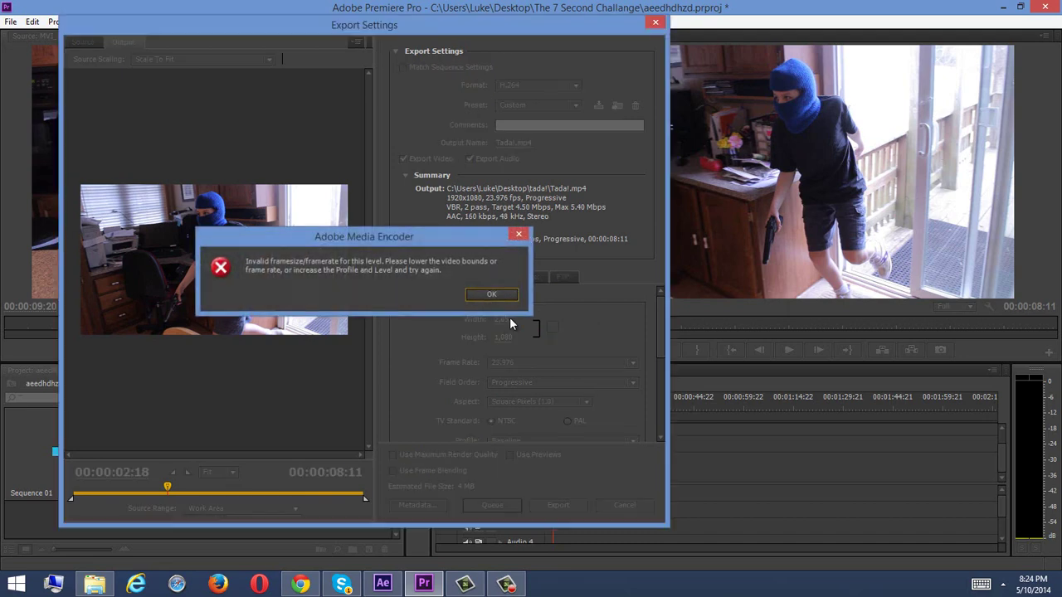
left_click(488, 295)
left_click_drag(408, 326, 462, 313)
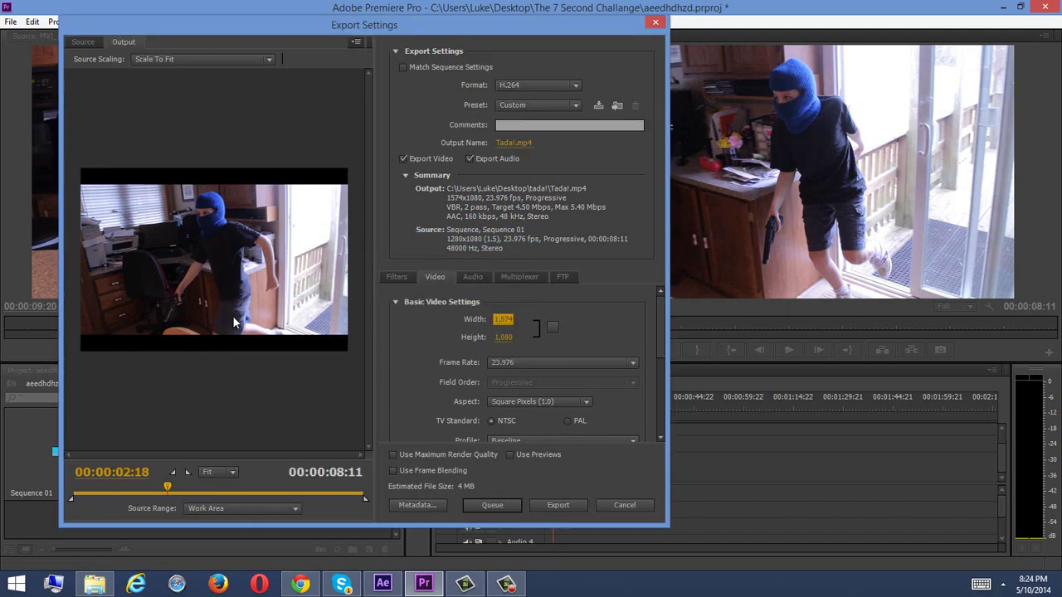
left_click(503, 319)
type("1920")
key("Return")
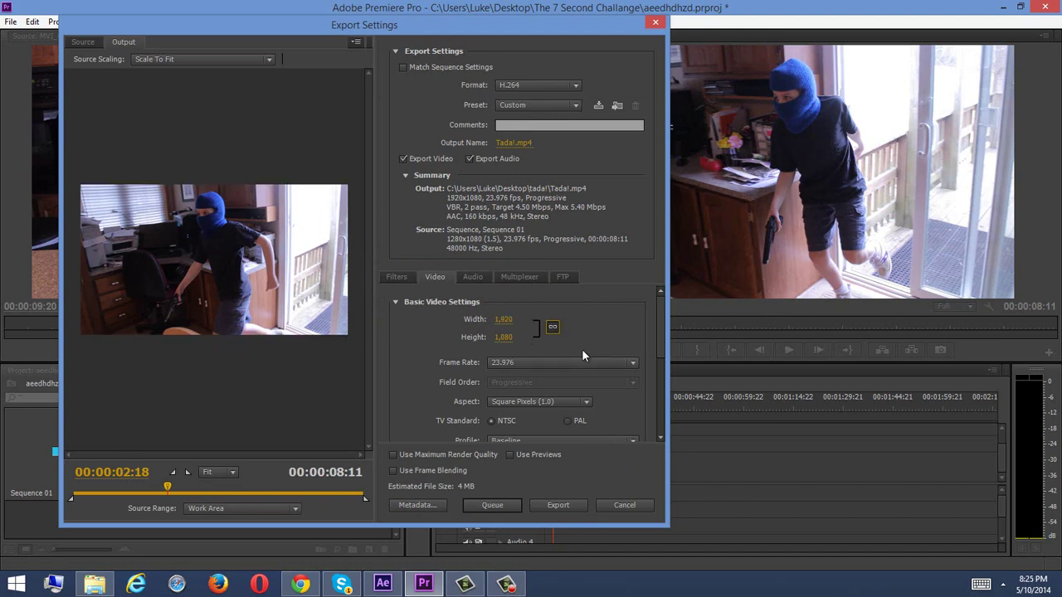
Keep 23.976 fps and Square Pixels, and enable Render at Maximum Depth.
left_click(494, 364)
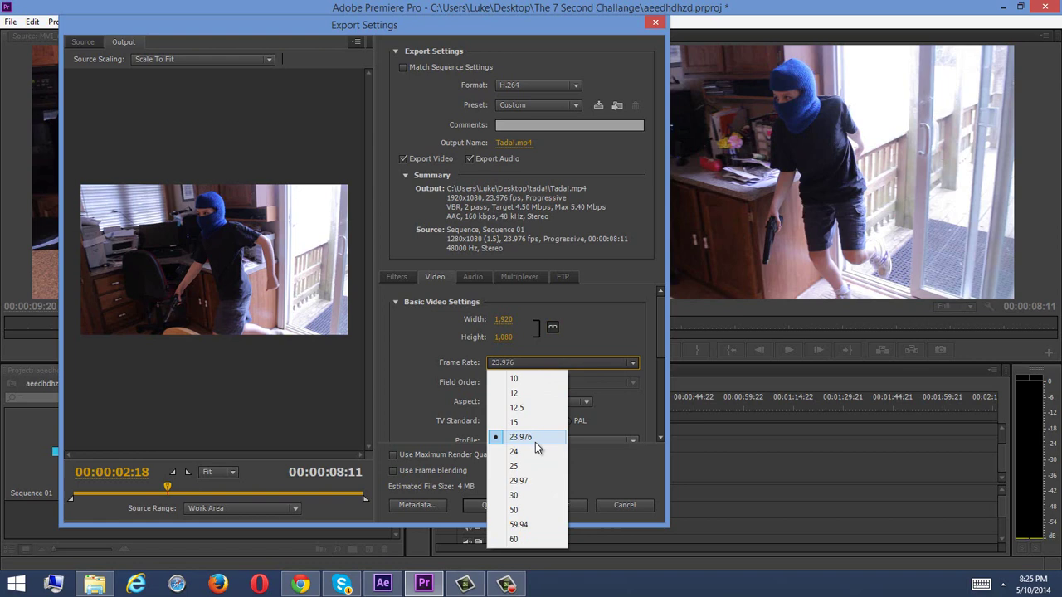
left_click(520, 499)
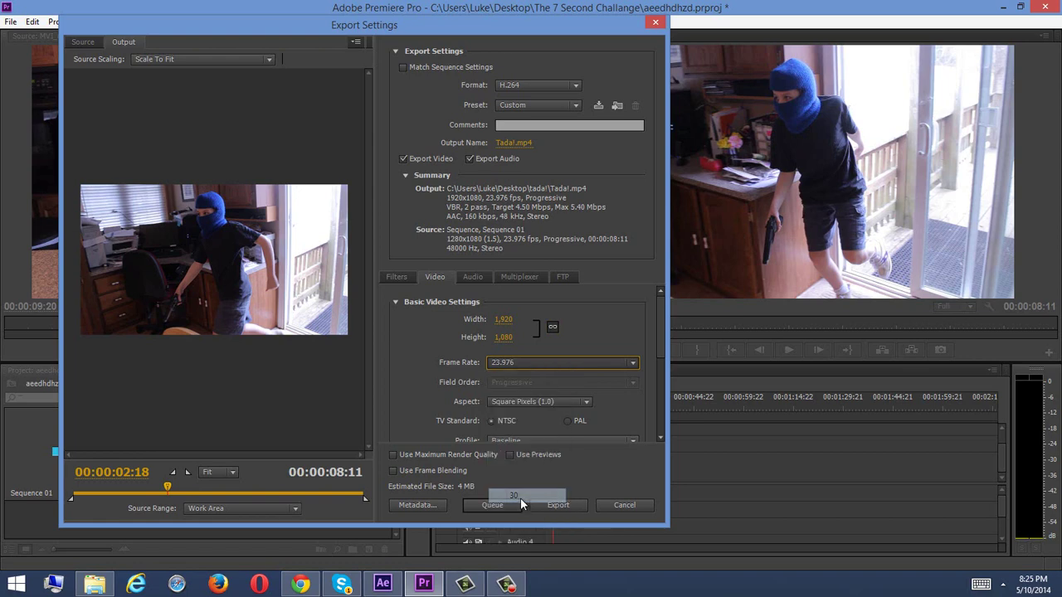
left_click(528, 362)
left_click(521, 437)
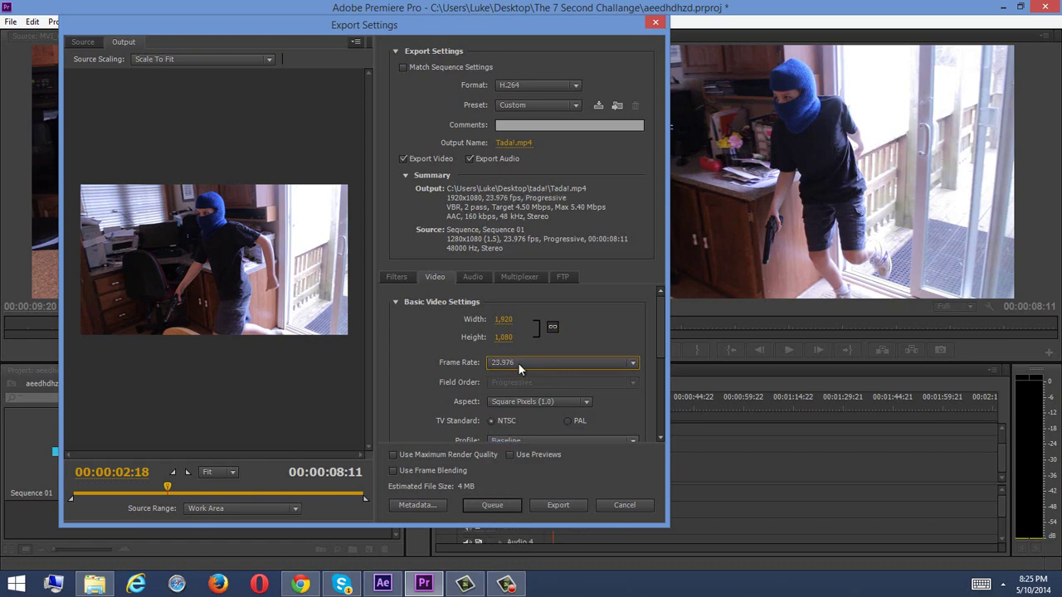
left_click_drag(662, 329, 656, 358)
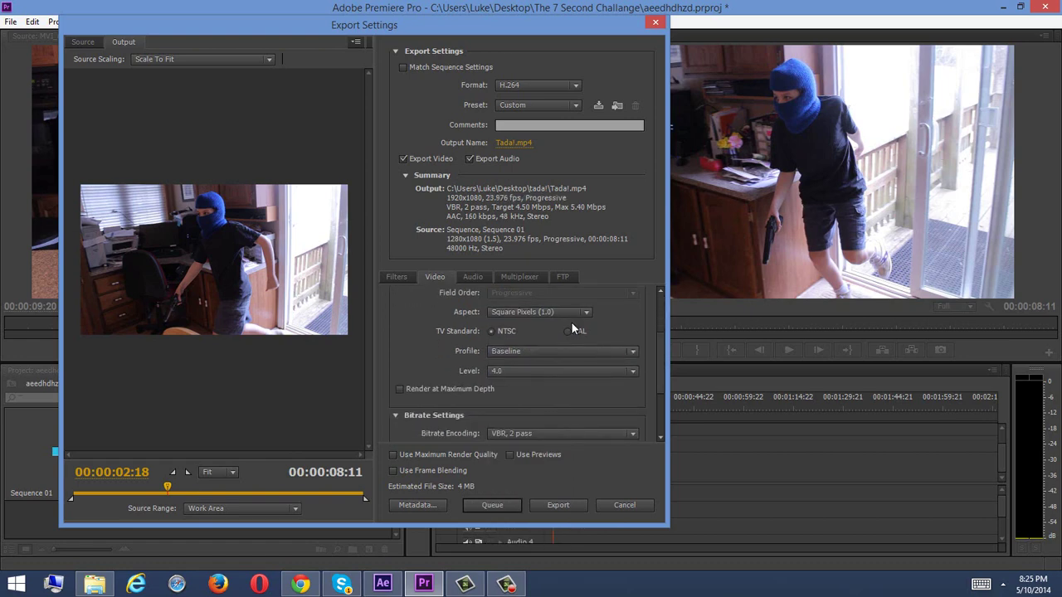
left_click(577, 314)
left_click(641, 315)
mouse_move(661, 340)
left_mouse_down()
mouse_move(661, 349)
mouse_move(663, 329)
mouse_move(651, 354)
left_mouse_up()
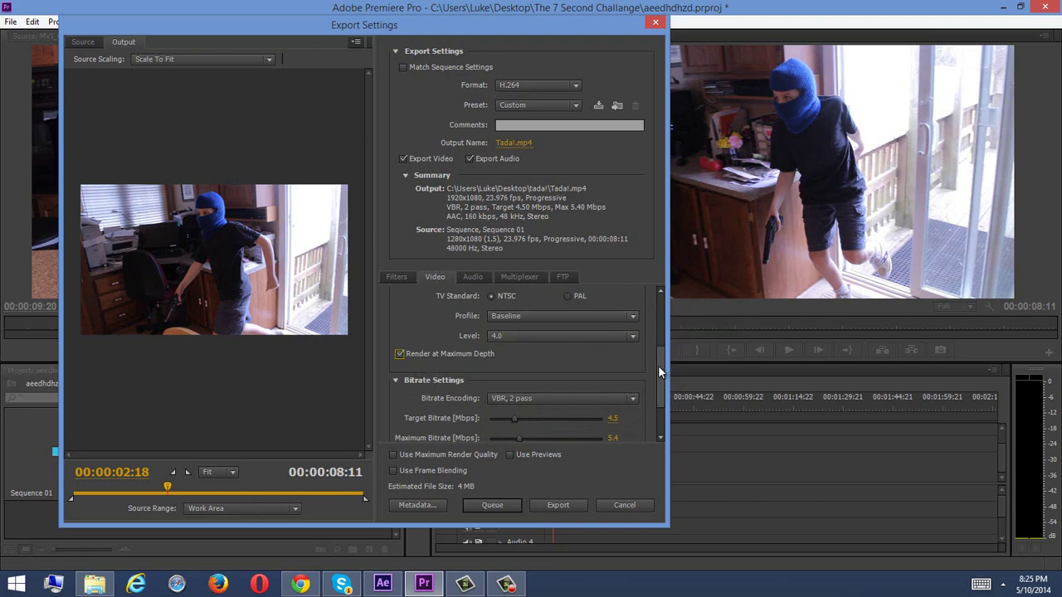
Keep VBR, 2 pass as the bitrate encoding.
left_click_drag(657, 365, 665, 394)
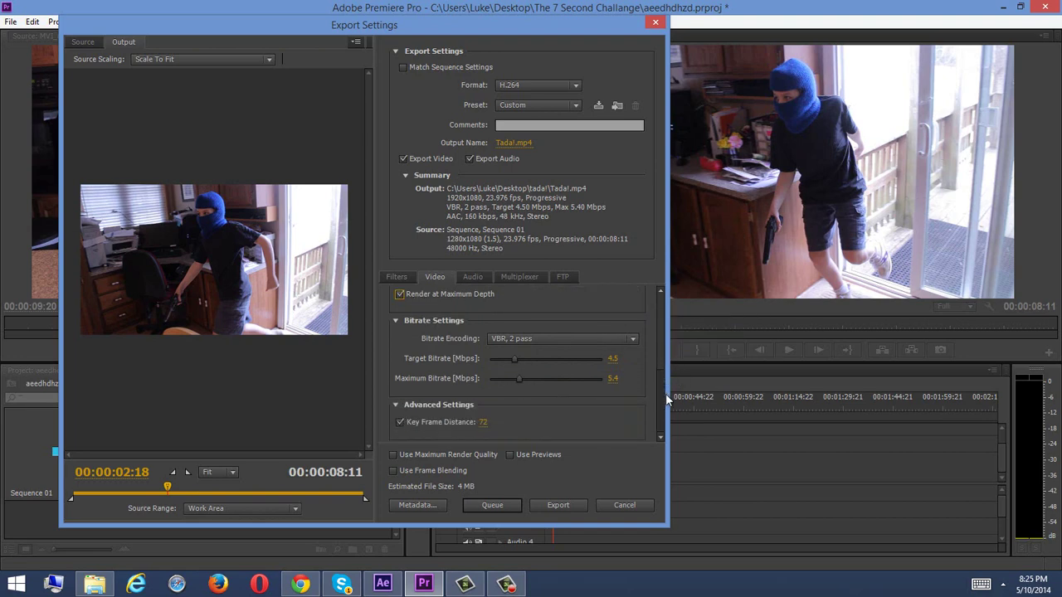
left_click(503, 337)
left_click(502, 338)
Target about 4.12 Mbps with an 8.28 Mbps maximum and enable Use Maximum Render Quality.
left_click_drag(554, 359, 739, 341)
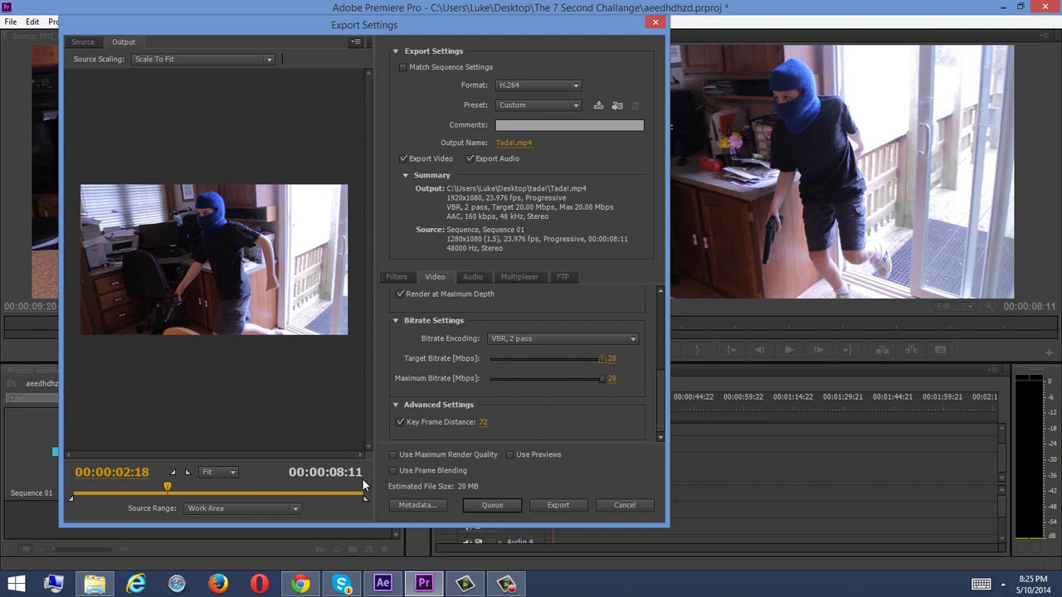
left_click_drag(520, 355, 512, 358)
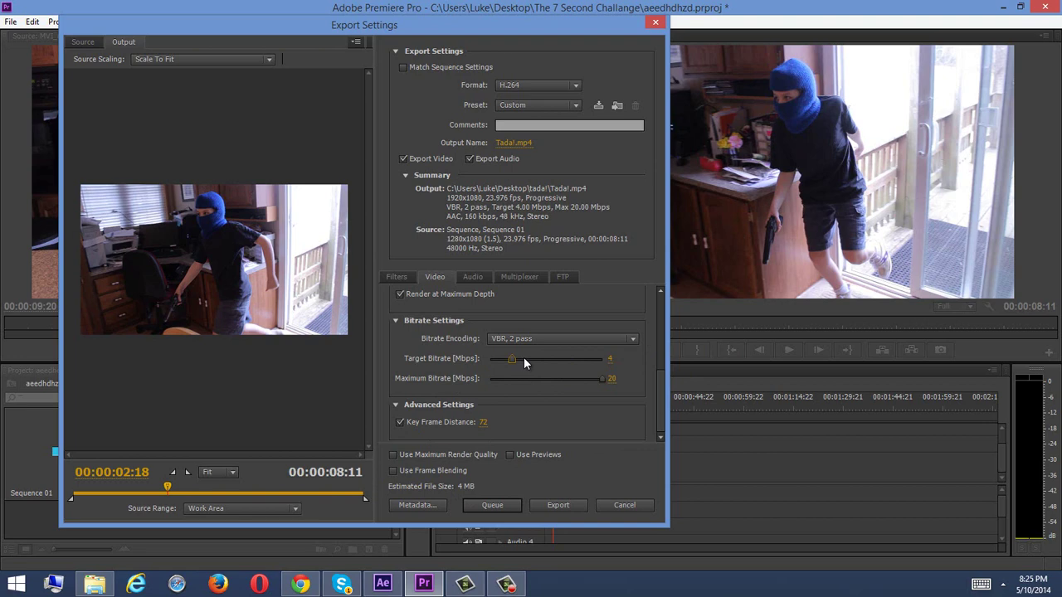
left_click_drag(510, 361, 510, 363)
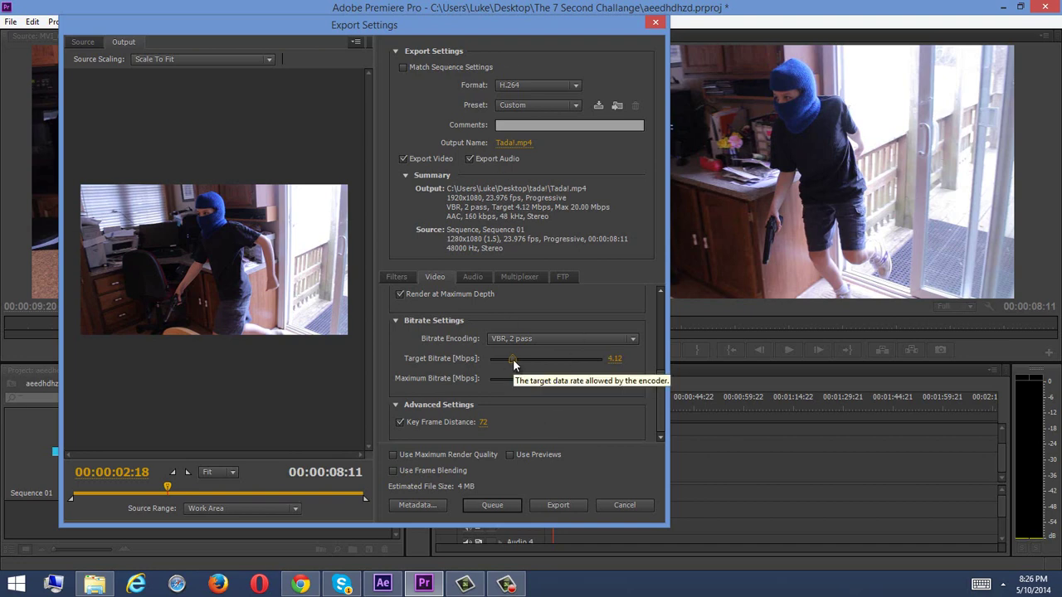
mouse_move(512, 359)
left_mouse_down()
mouse_move(536, 355)
mouse_move(515, 359)
left_mouse_up()
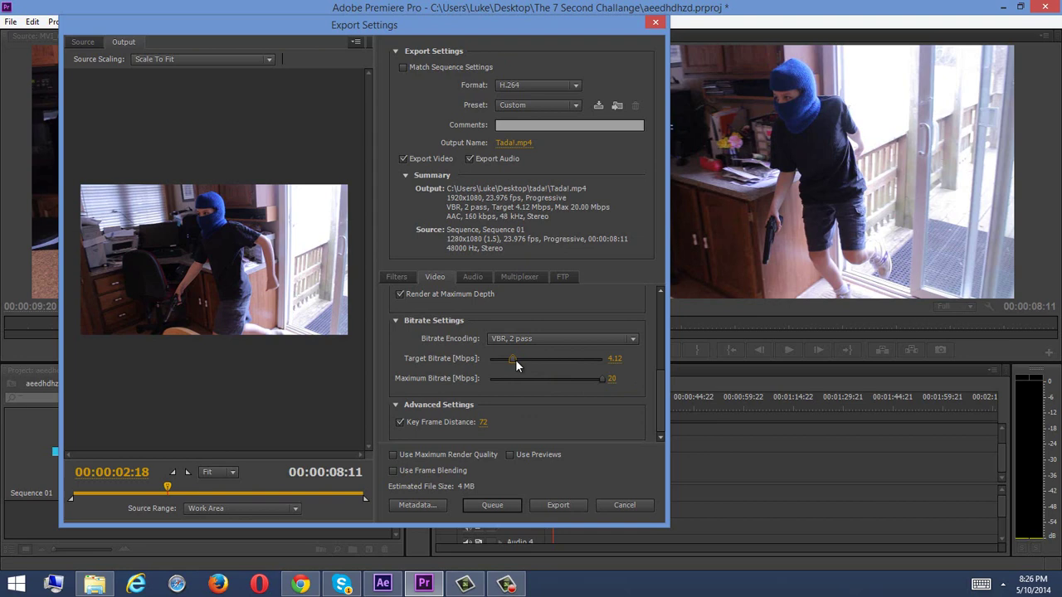
left_click_drag(602, 377, 536, 377)
left_click(426, 453)
On the Audio tab, keep the AAC codec at a 48000 Hz sample rate.
left_click(469, 276)
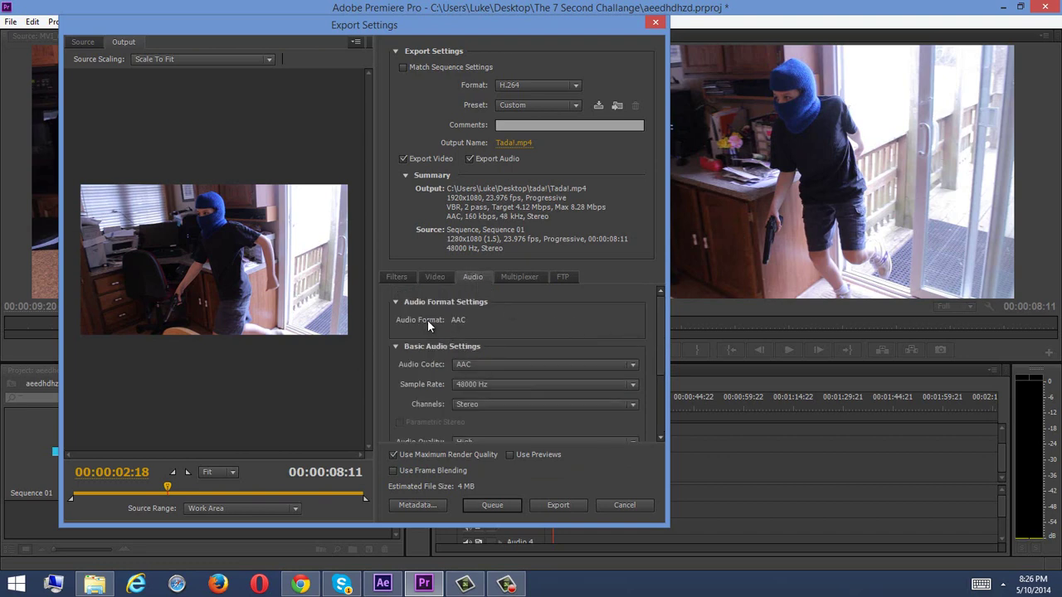
left_click(481, 368)
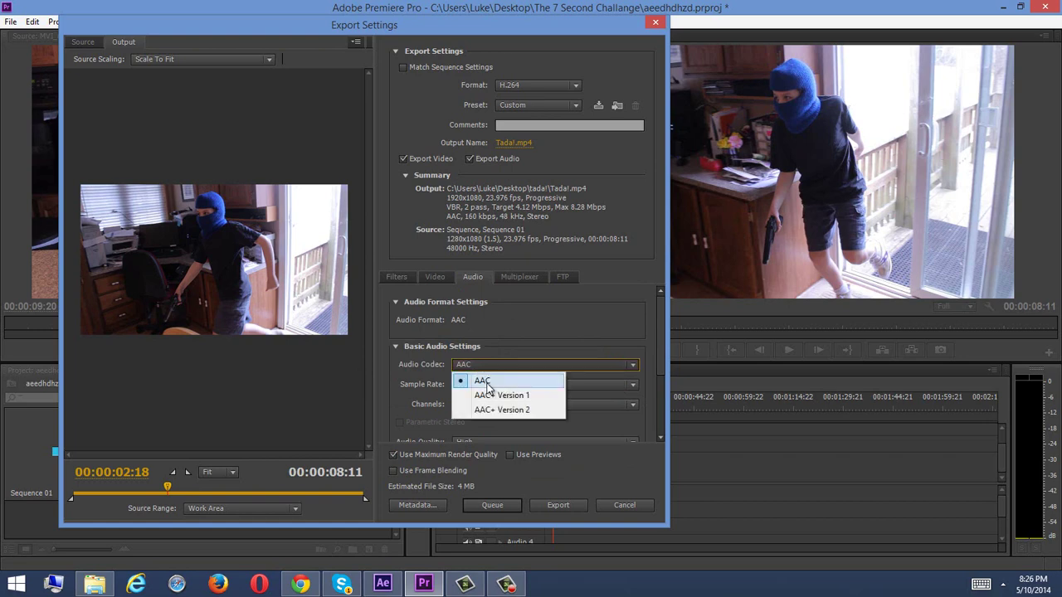
left_click(496, 377)
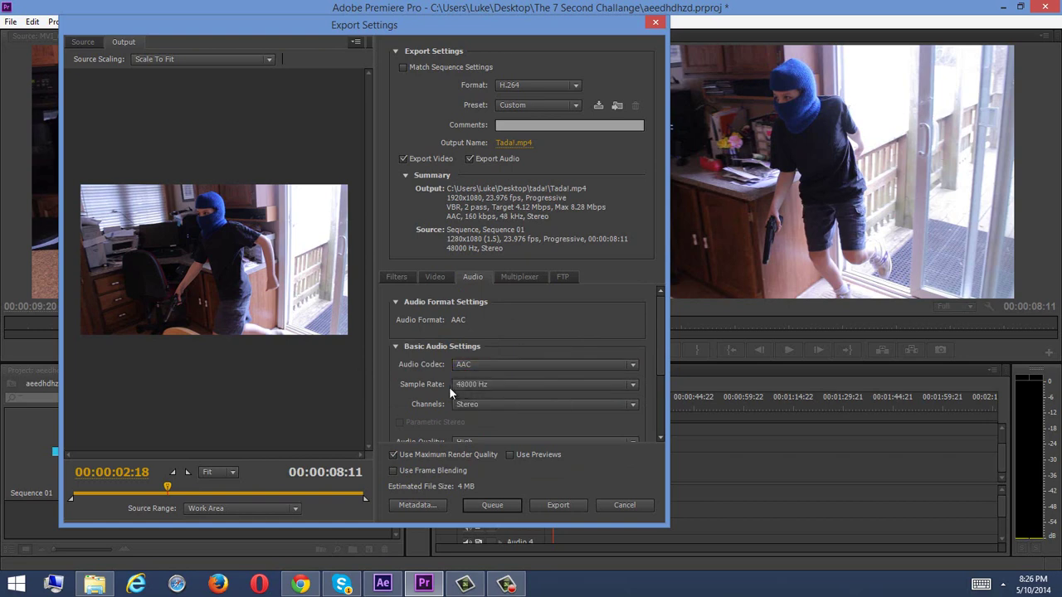
left_click(479, 385)
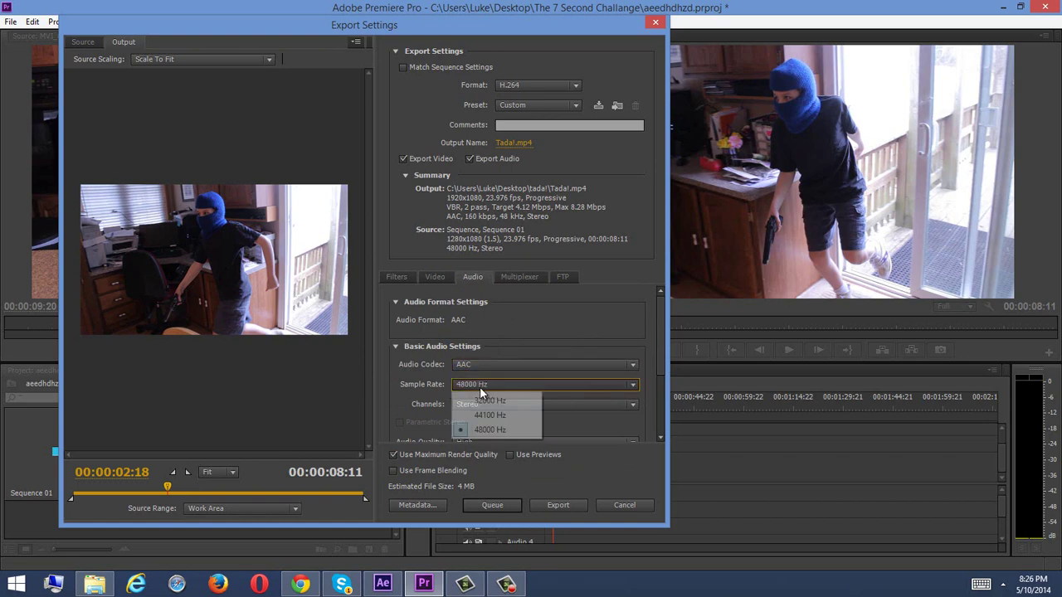
left_click(502, 428)
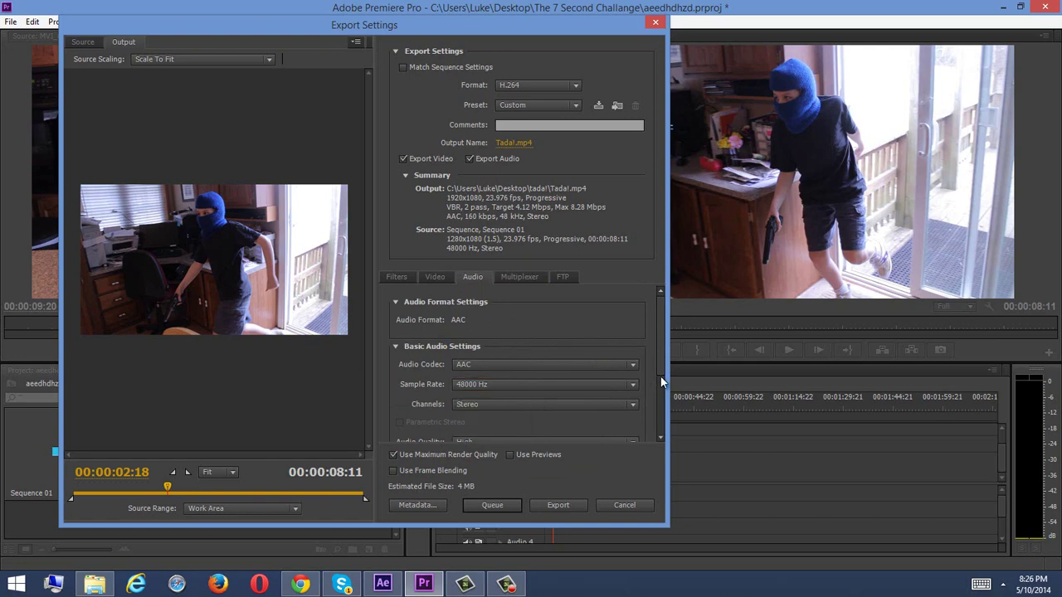
Keep High audio quality and a 160 kbps audio bitrate, then return to Video settings.
left_click_drag(659, 355, 666, 423)
left_click(531, 332)
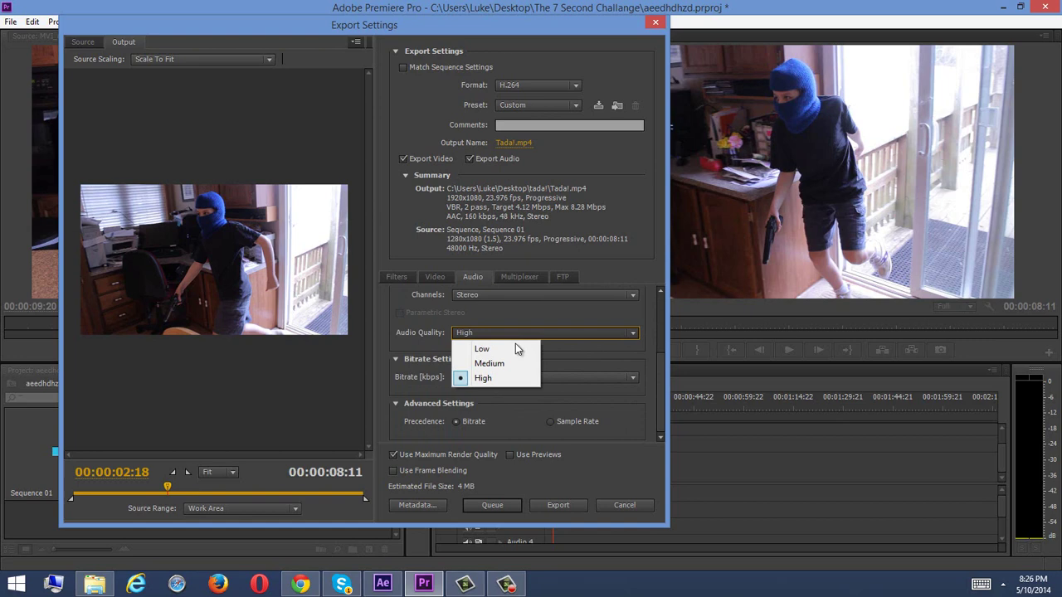
left_click(462, 339)
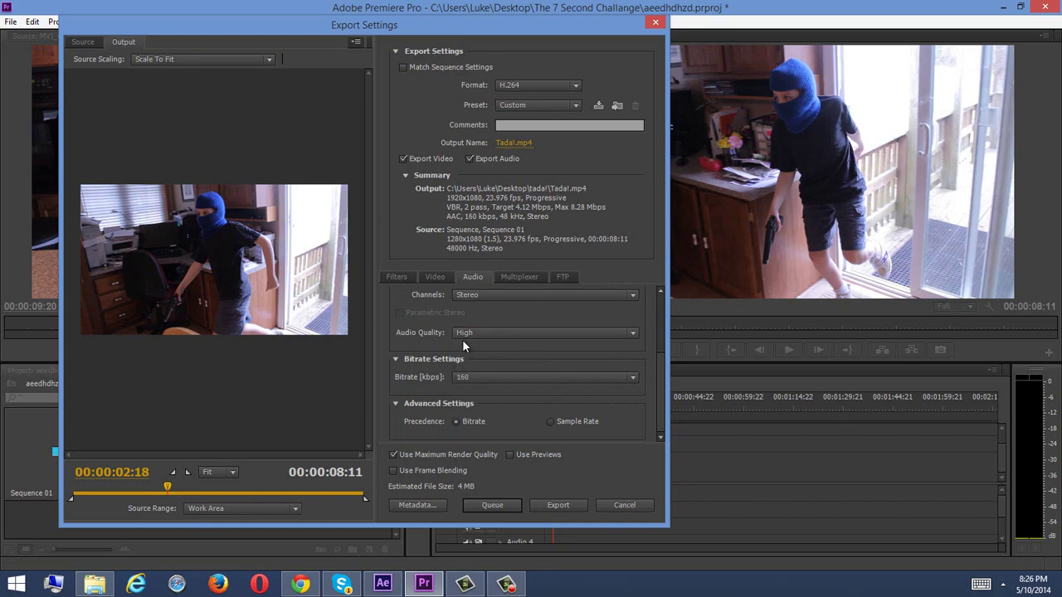
left_click(476, 377)
left_click(477, 375)
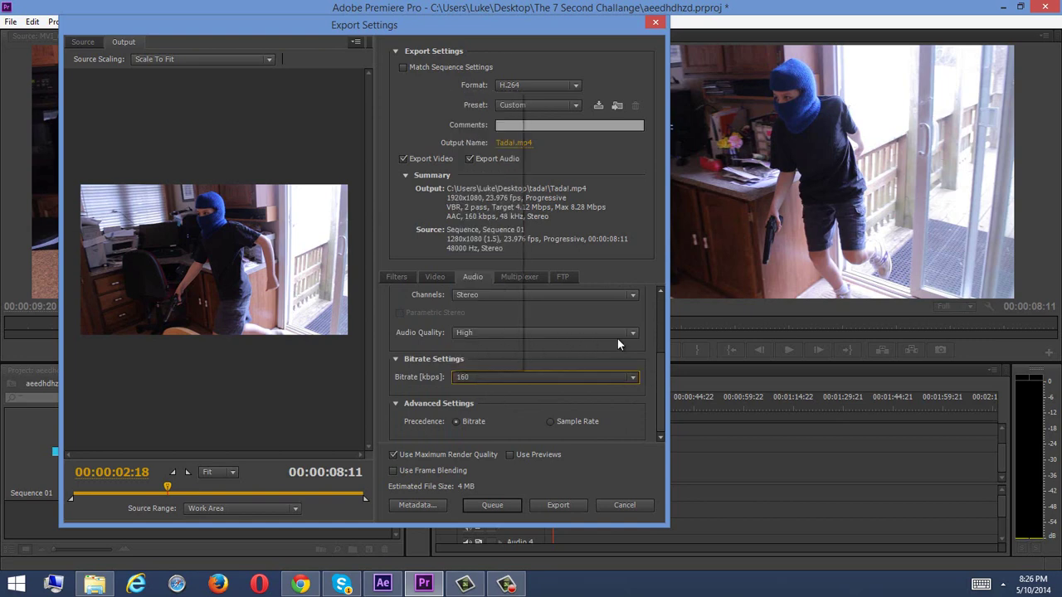
left_click(618, 336)
left_click(656, 385)
left_click(441, 277)
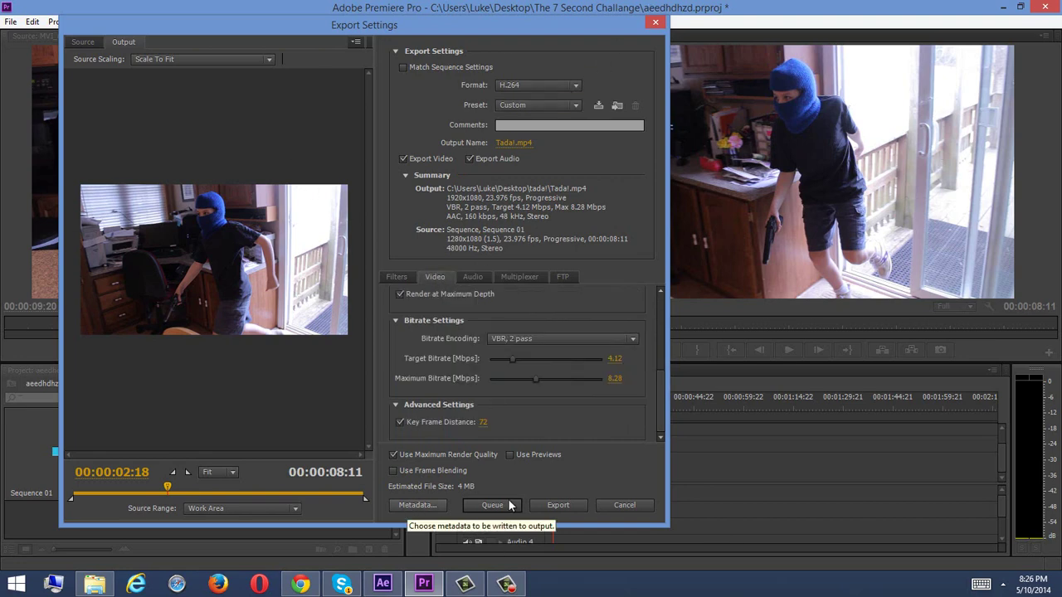
Export Sequence 01 to Tada!.mp4 and let encoding run past halfway.
left_click(558, 505)
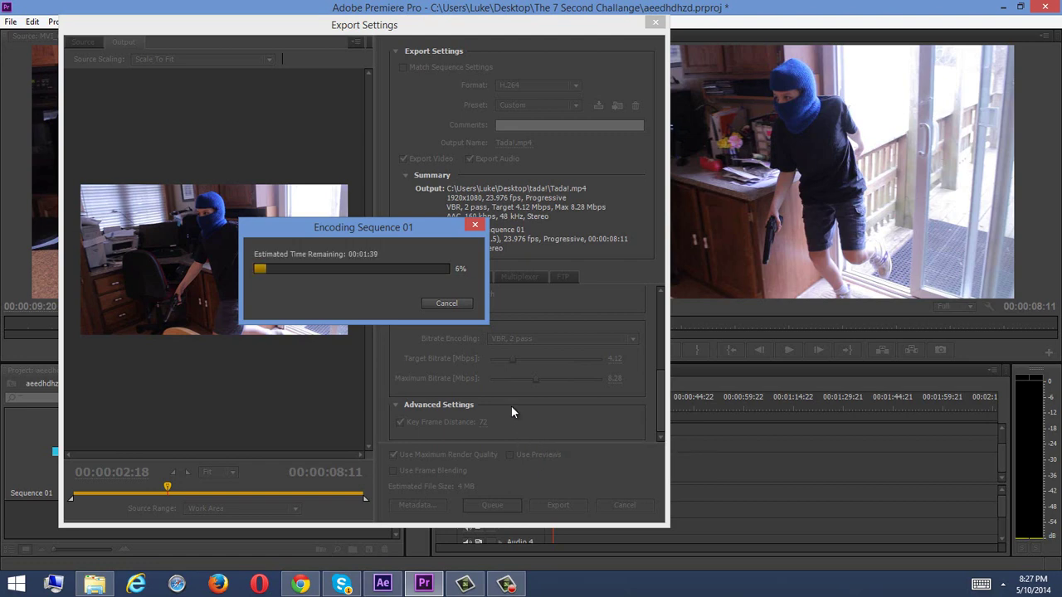
left_click_drag(401, 222, 751, 322)
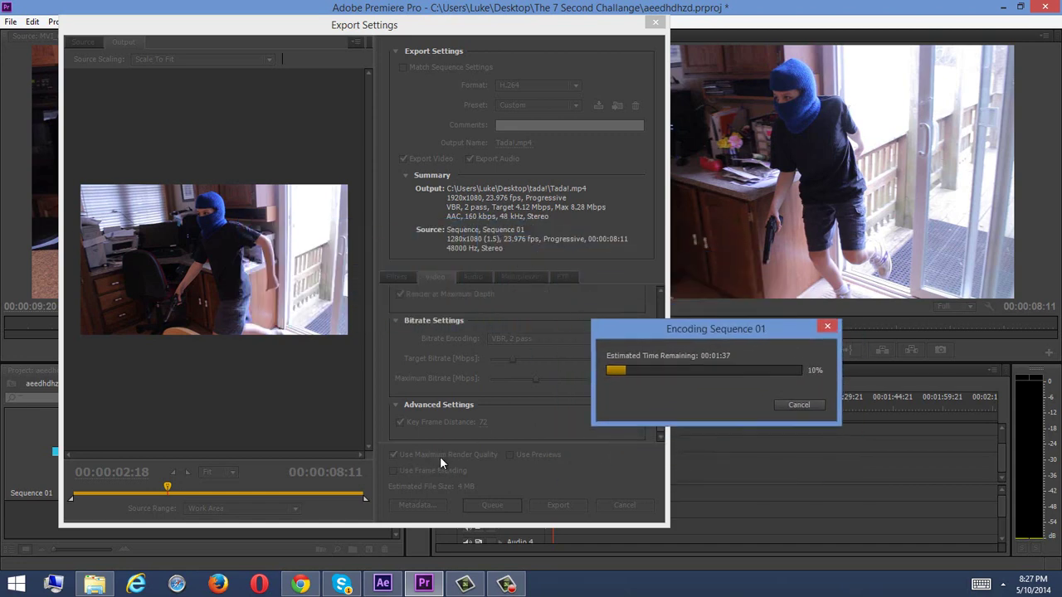
left_click_drag(677, 327, 480, 263)
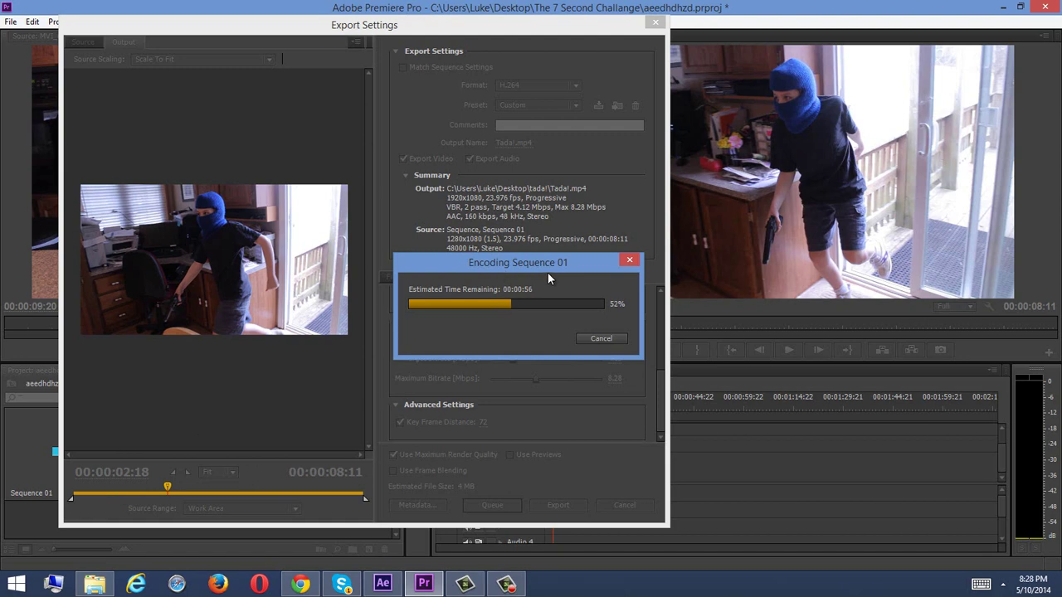
left_click_drag(554, 269, 559, 160)
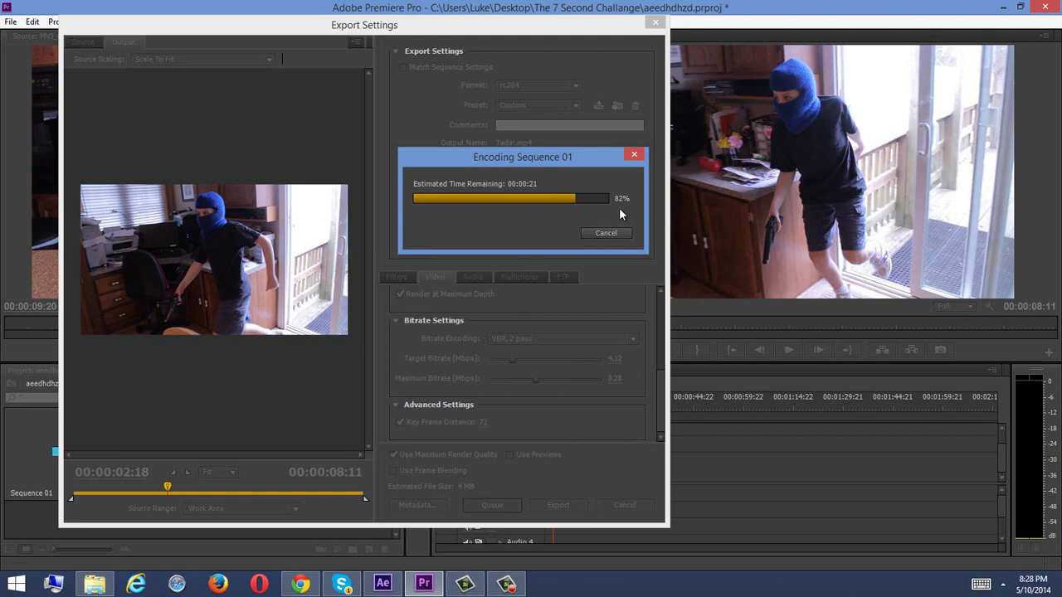
Let the Tada!.mp4 encode reach 100% until the export windows close.
left_click_drag(548, 161, 546, 63)
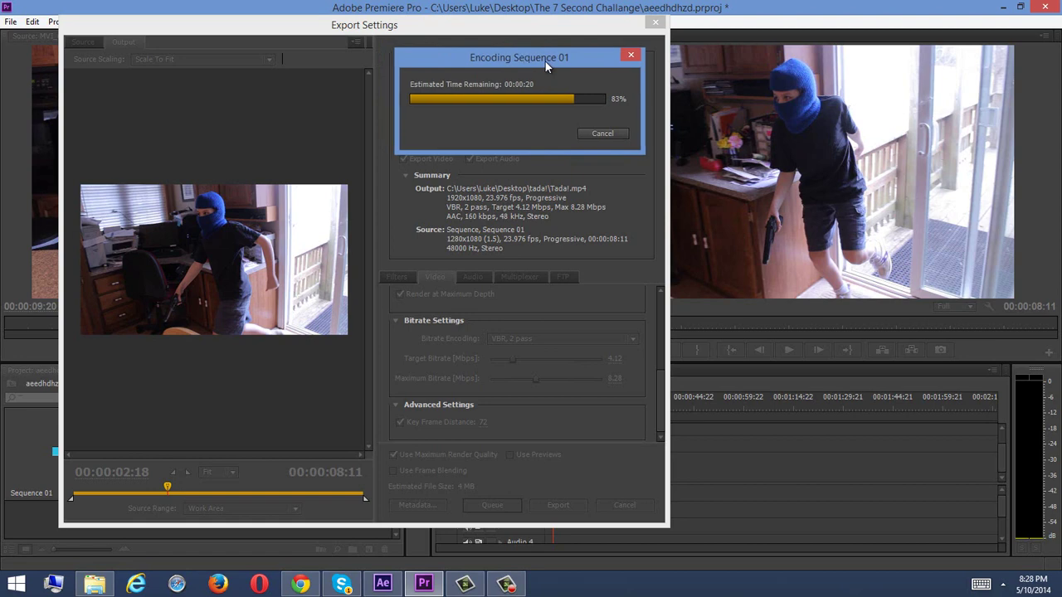
mouse_move(545, 62)
left_mouse_down()
mouse_move(562, 71)
mouse_move(548, 74)
left_mouse_up()
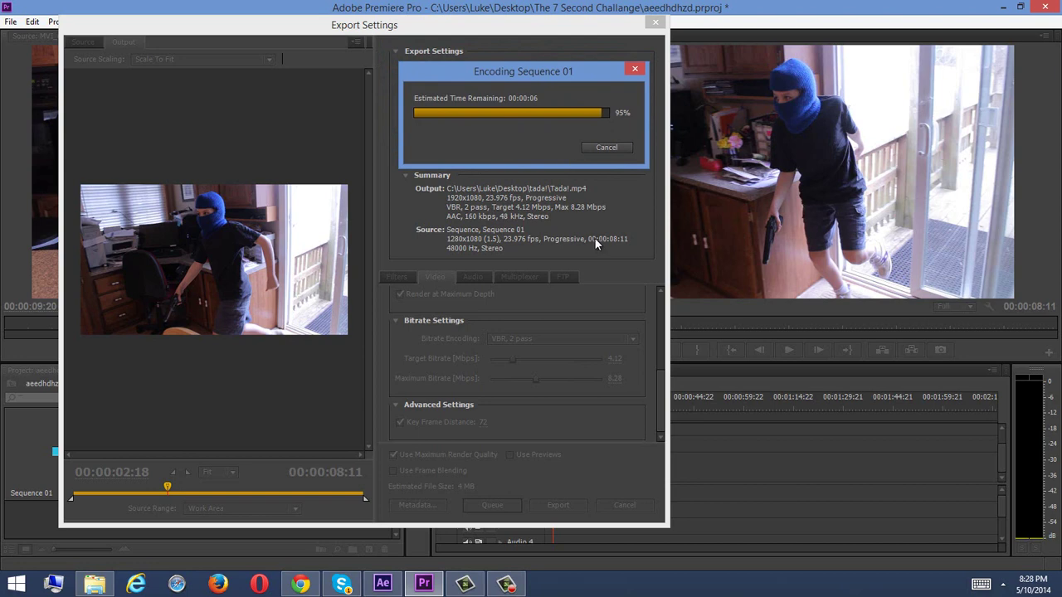
left_click_drag(544, 71, 539, 165)
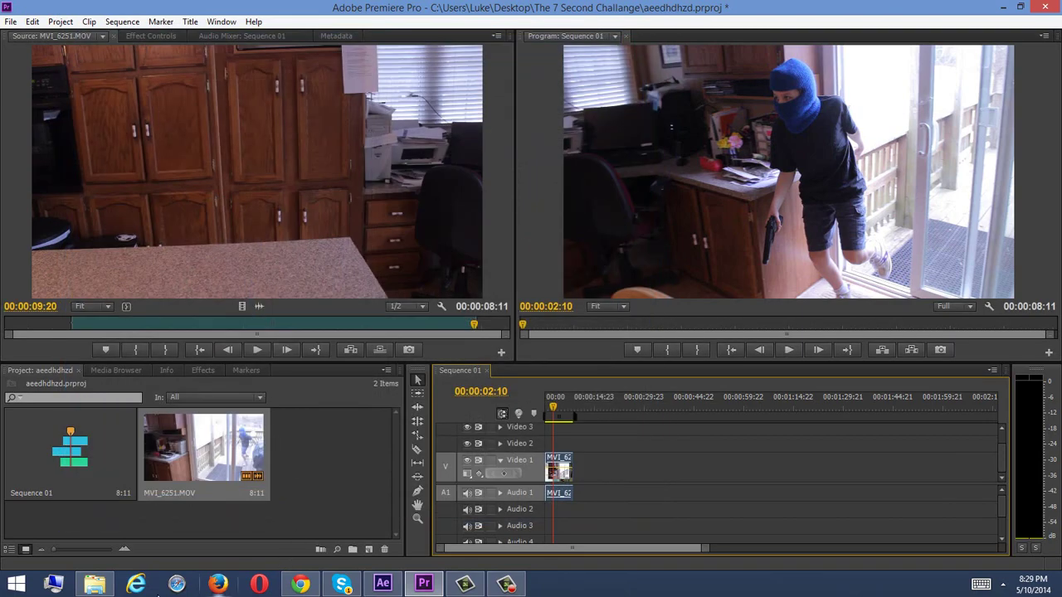
Open the tada! folder and play the 4,393 KB Tada!.mp4 to verify the export.
left_click(95, 584)
left_click(588, 208)
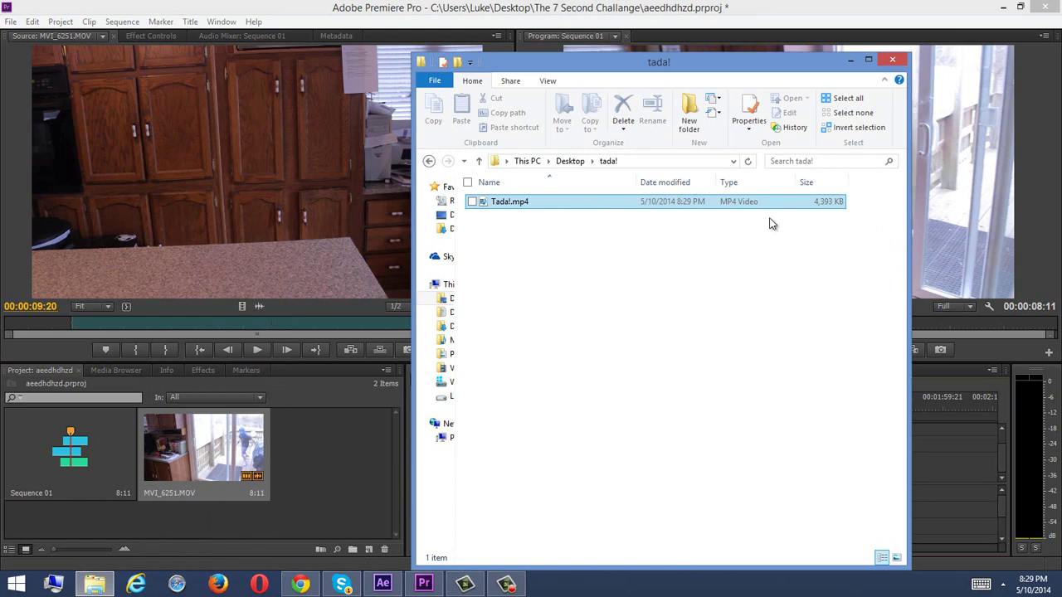
left_click_drag(673, 60, 525, 55)
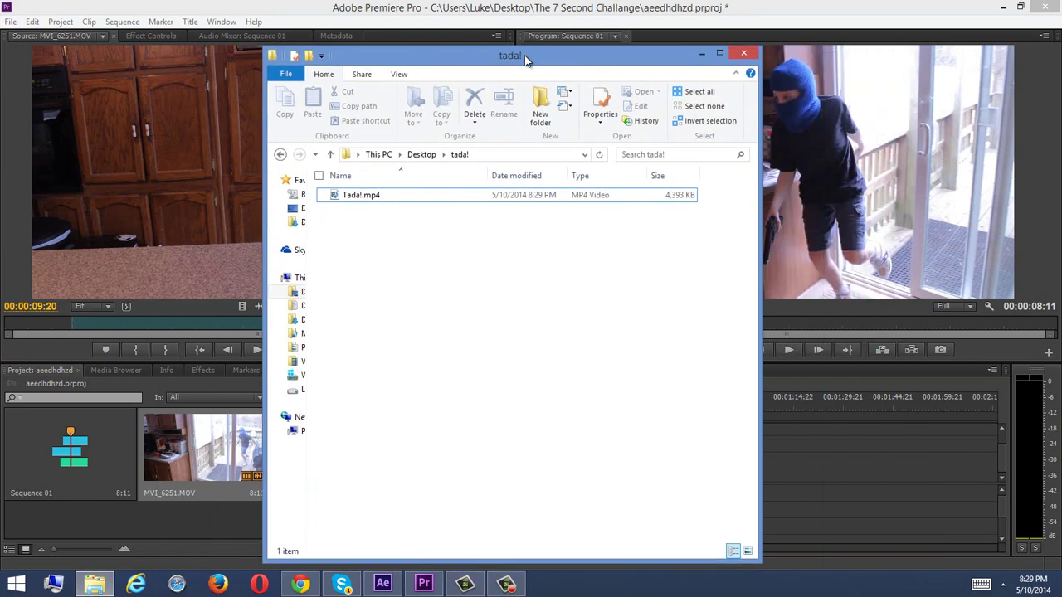
double_click(368, 196)
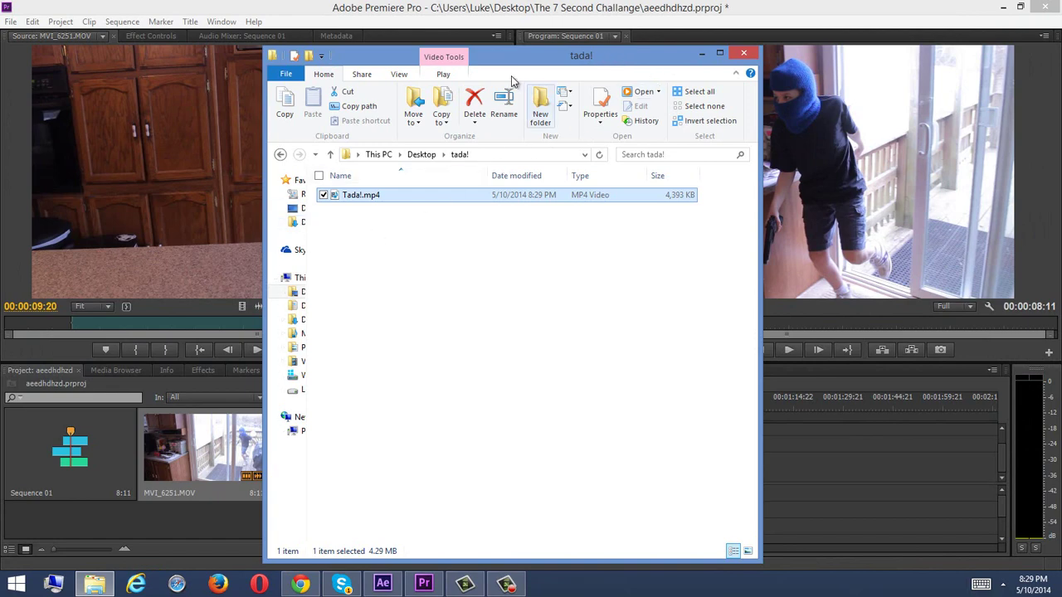
left_click_drag(472, 50, 464, 98)
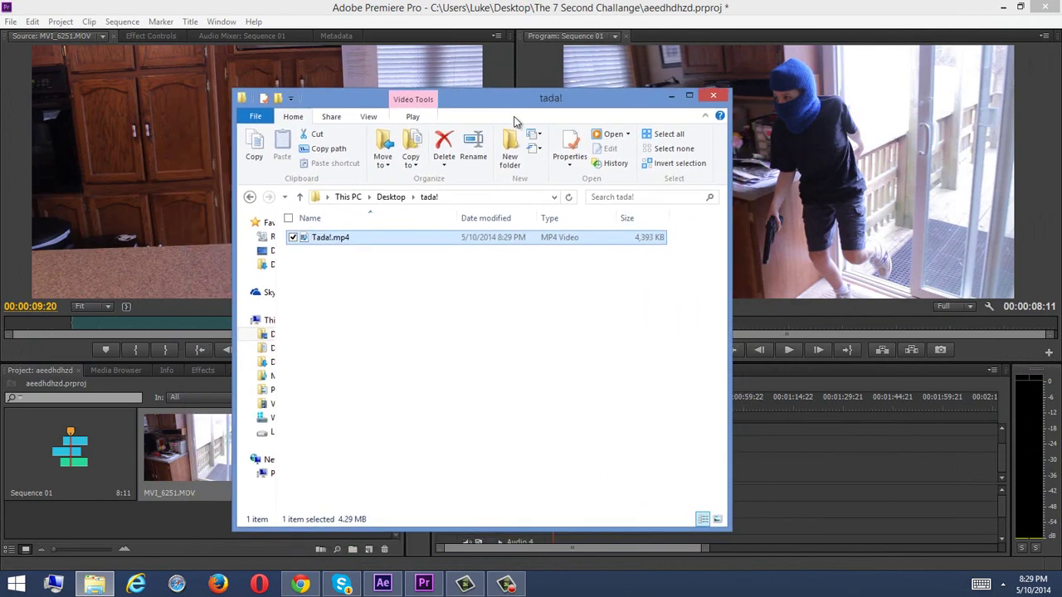
left_click(676, 95)
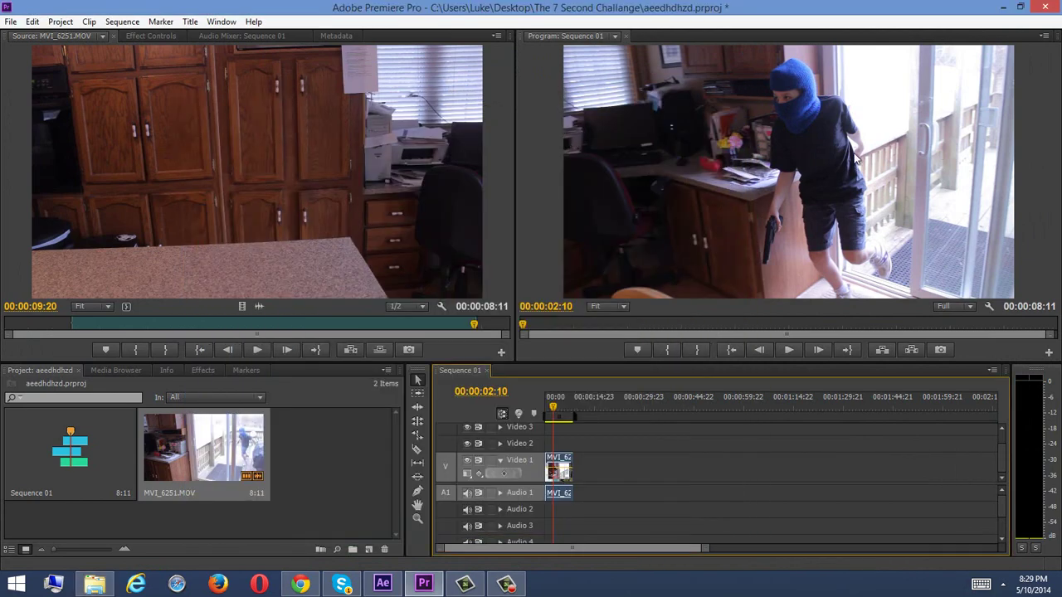